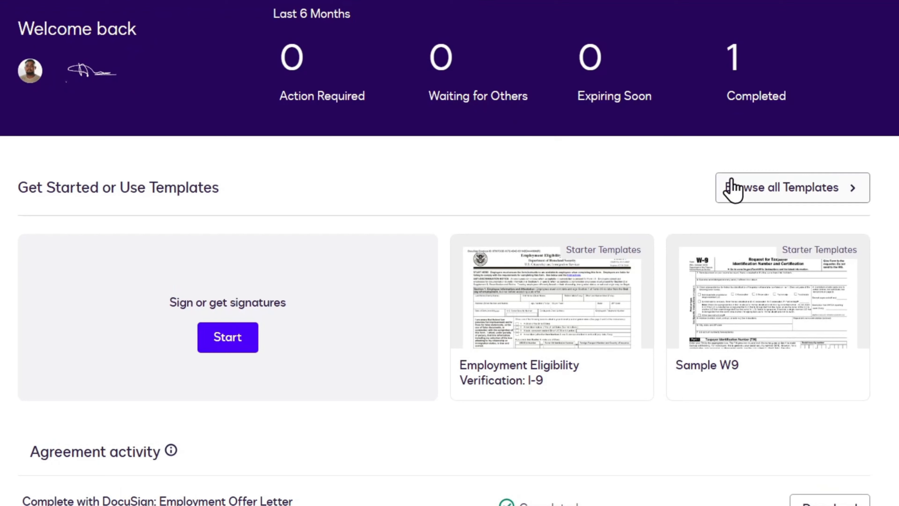
Step: Add the Employment Offer Letter from the Human Resources starter templates to a new envelope
click(815, 189)
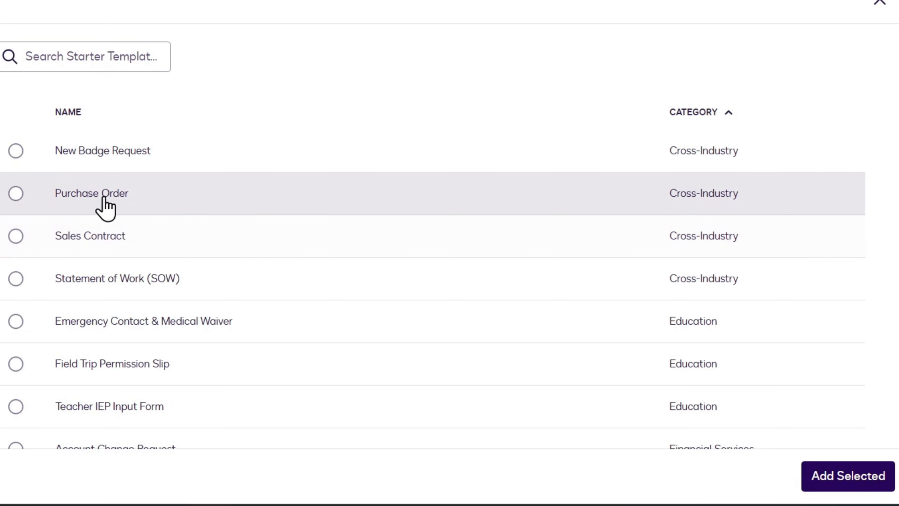
scroll(325, 219, down, 5)
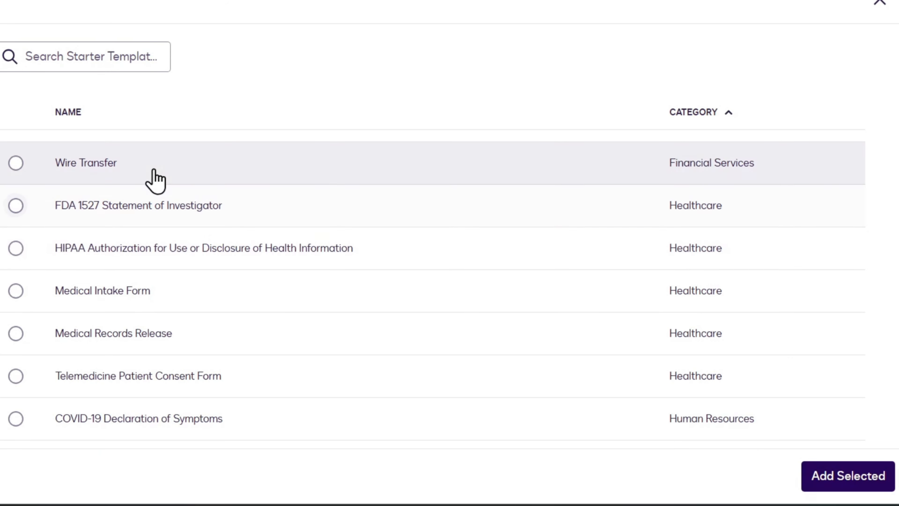
scroll(297, 161, down, 10)
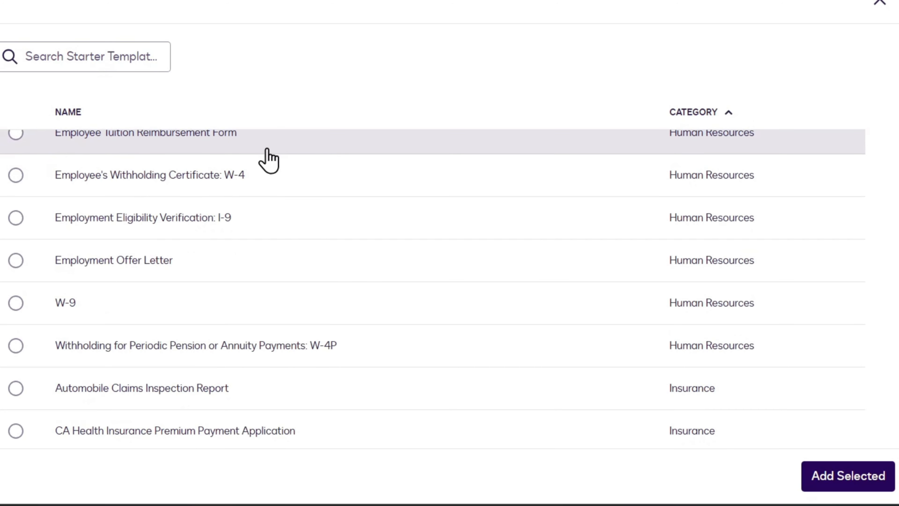
scroll(260, 162, up, 4)
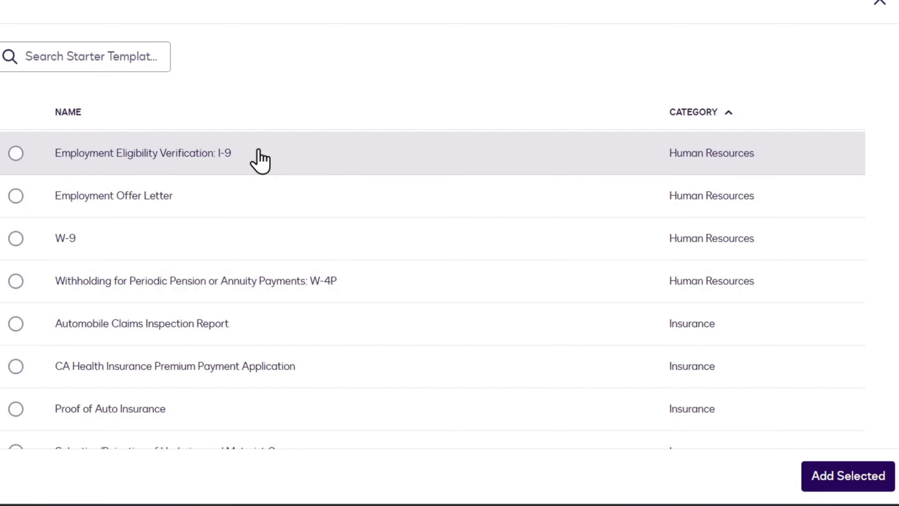
click(141, 208)
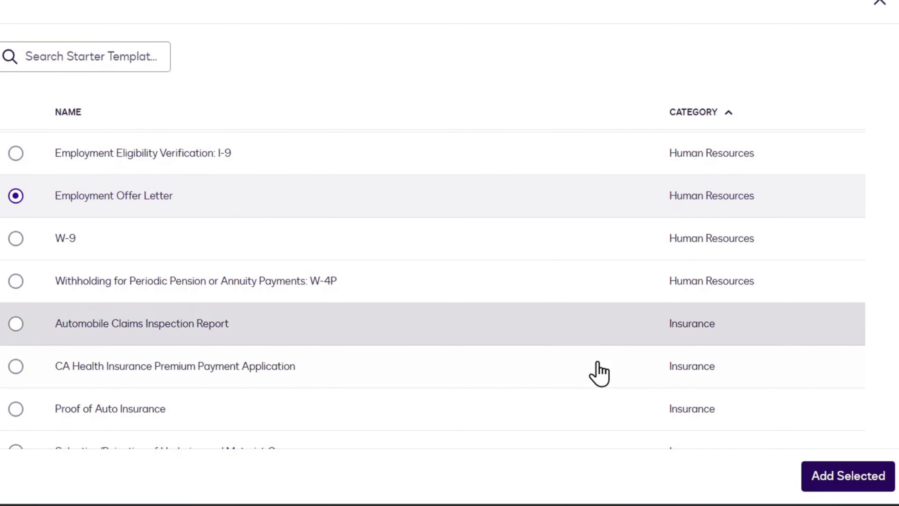
click(864, 484)
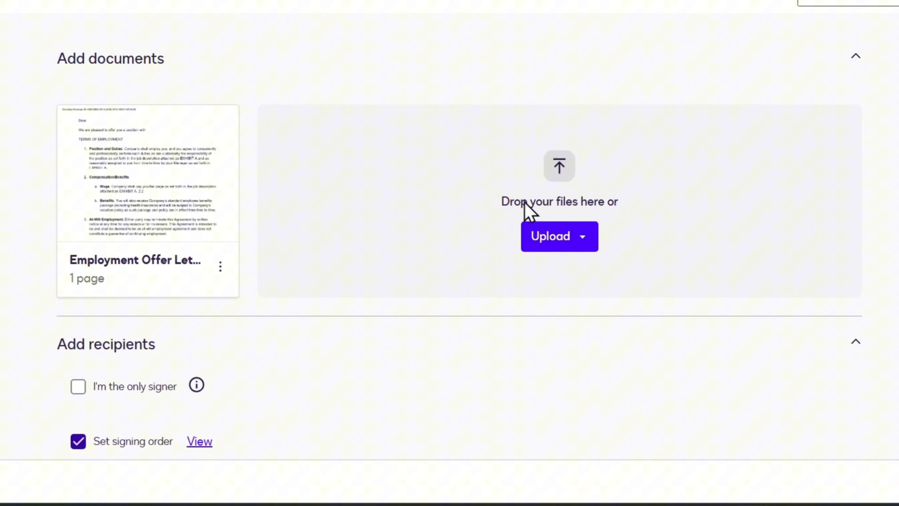
Step: Scroll down to the Add recipients section listing the HR Rep and New Hire roles
mouse_move(193, 253)
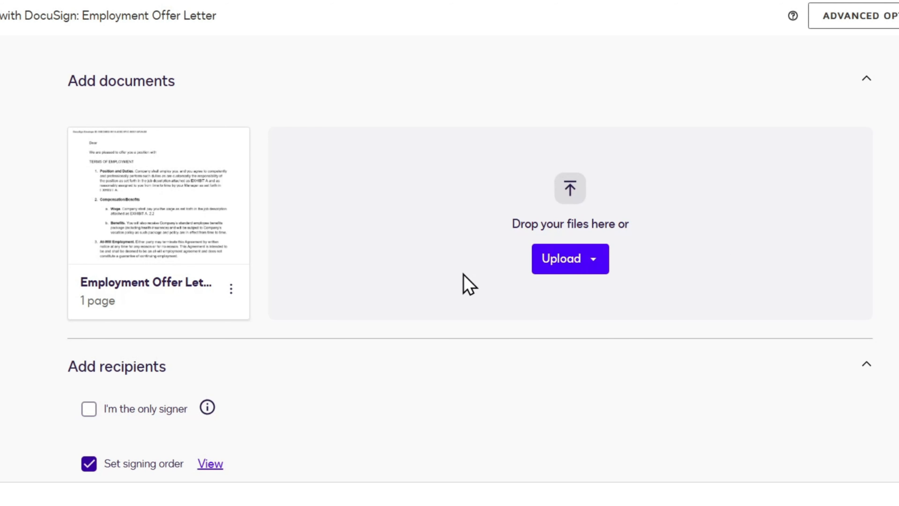
scroll(199, 205, down, 4)
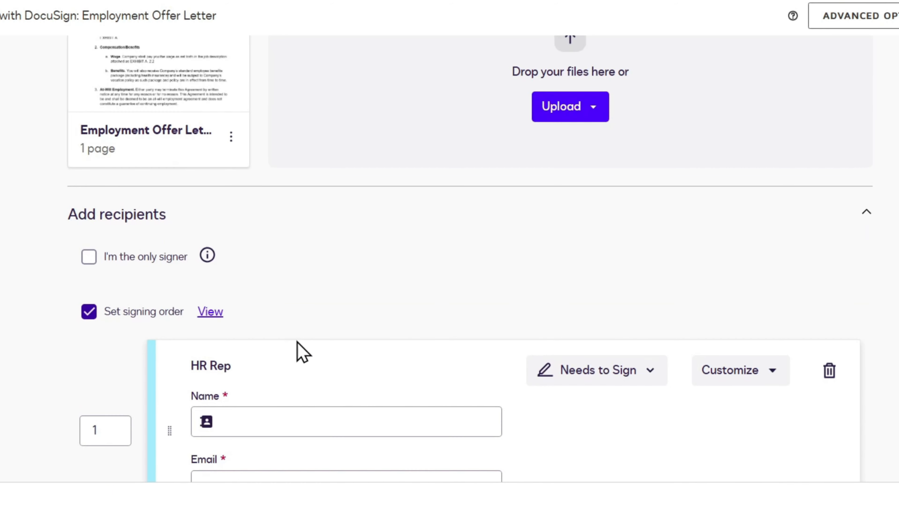
scroll(393, 389, down, 4)
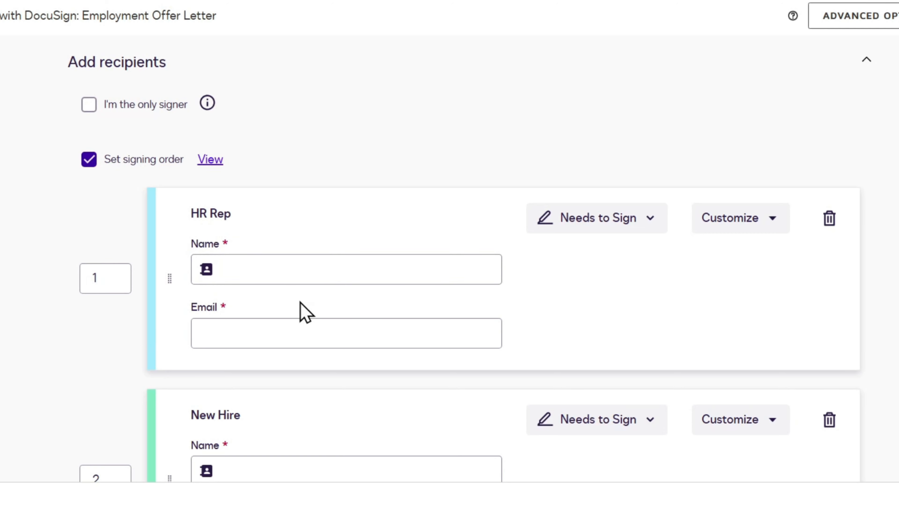
Step: Fill the HR Rep recipient's name and e-mail from a saved contact
click(305, 270)
click(267, 311)
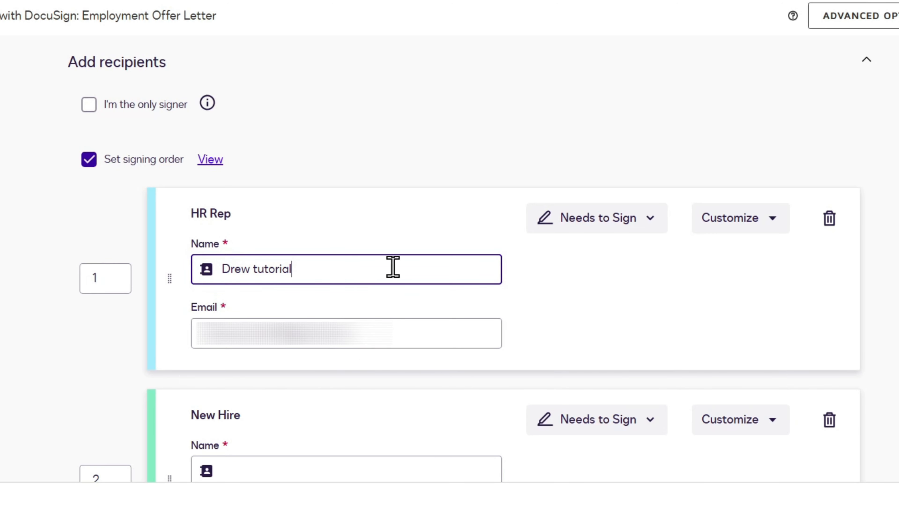
click(381, 331)
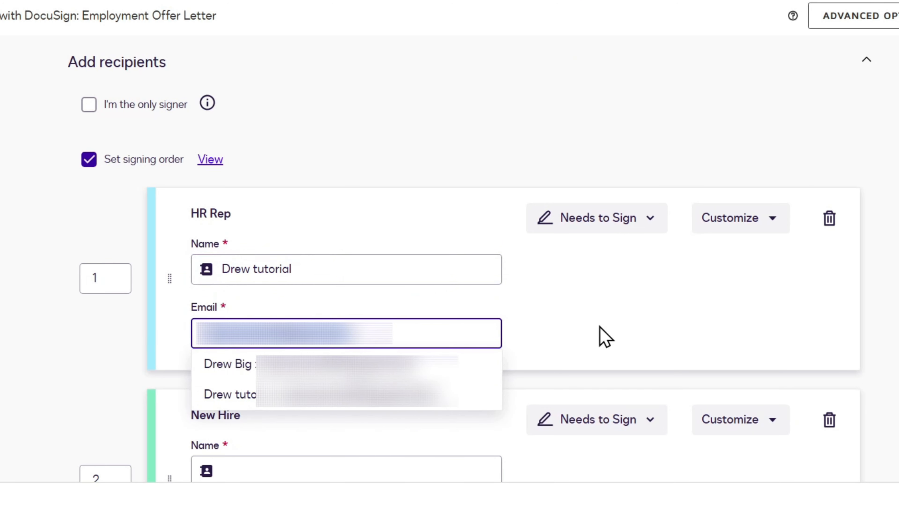
click(607, 340)
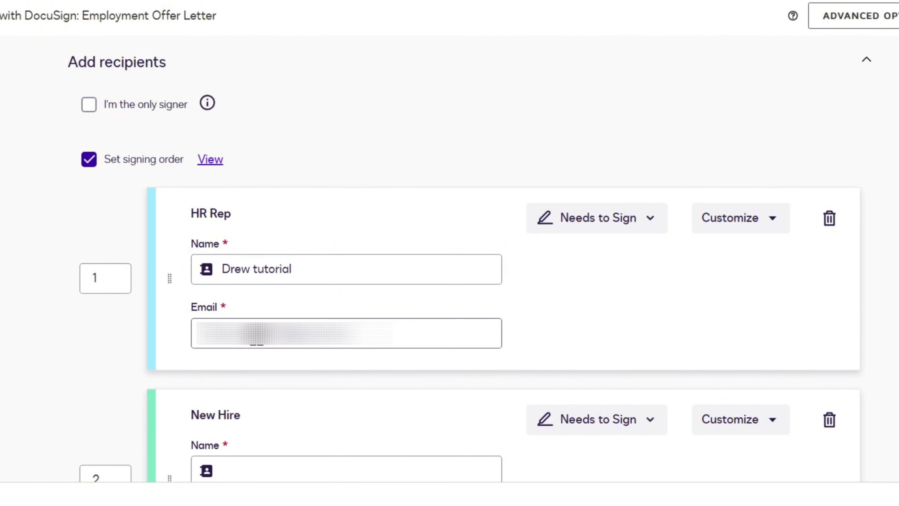
scroll(408, 317, down, 5)
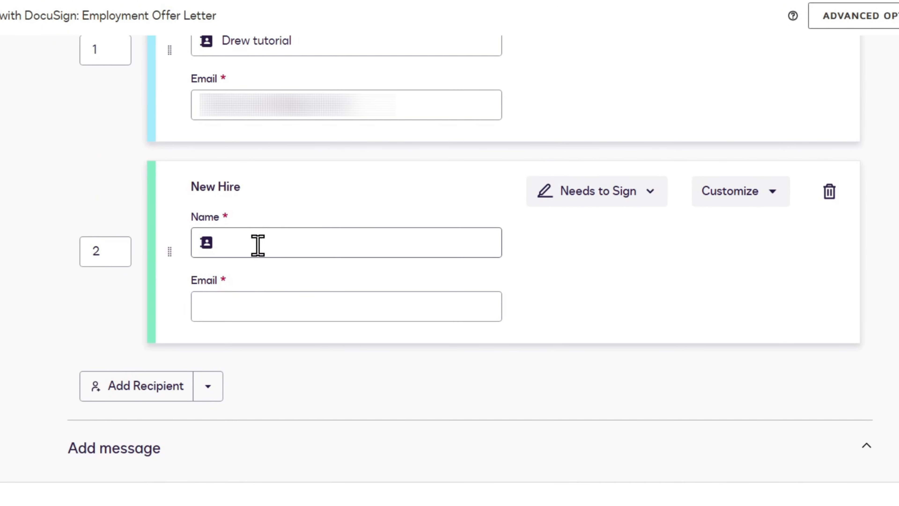
Step: Address the New Hire role with the matching saved contact's name and the pasted e-mail address
click(307, 250)
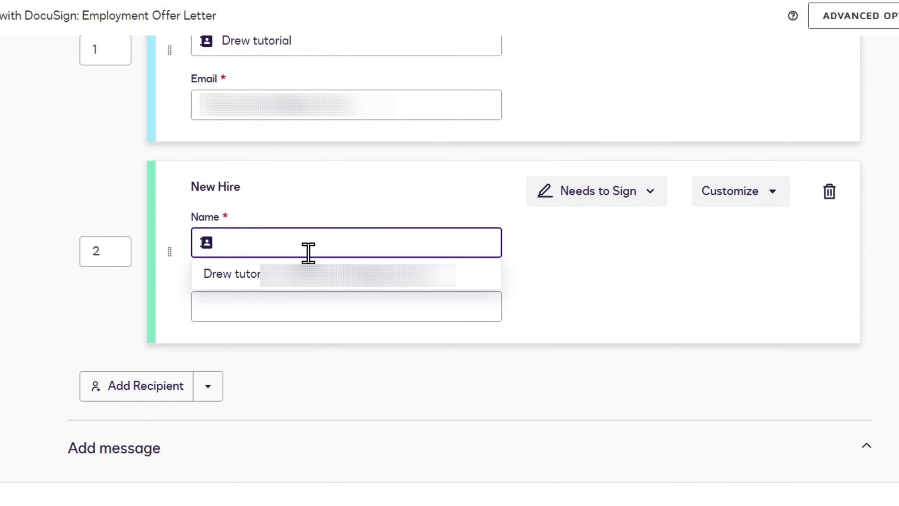
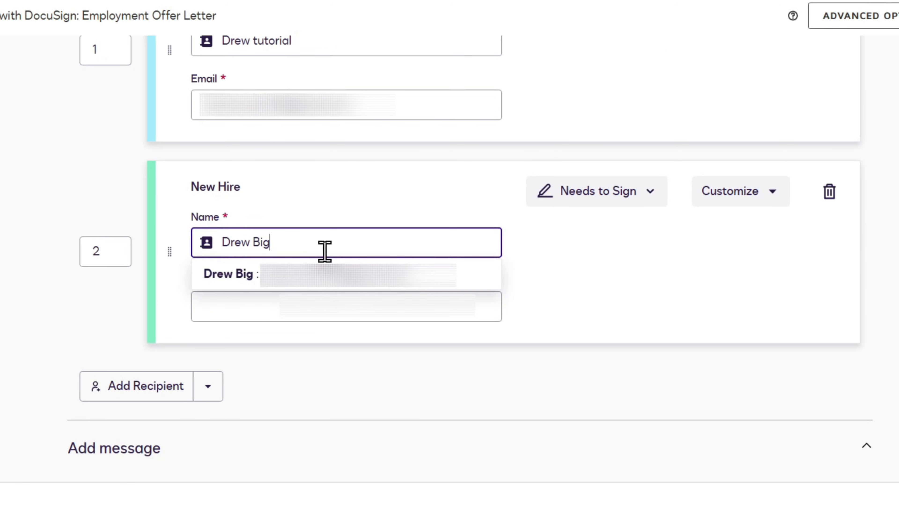
click(653, 306)
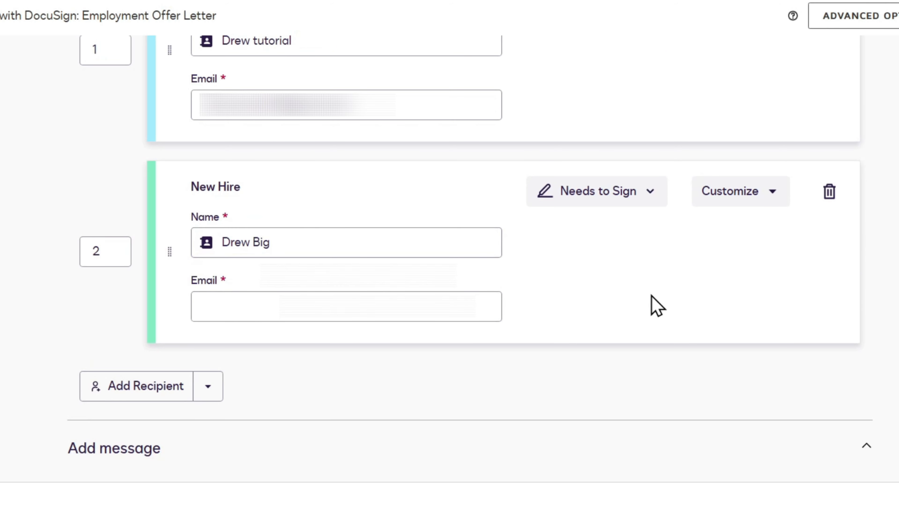
click(251, 302)
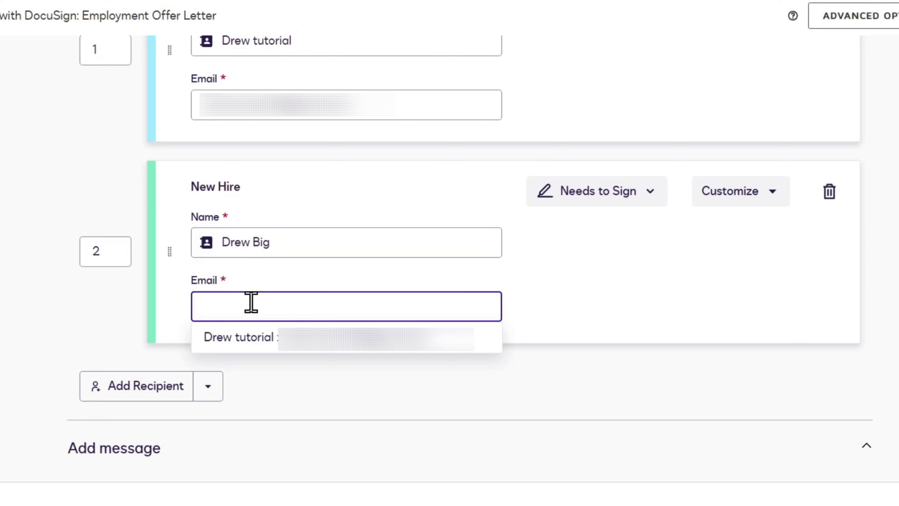
key(ctrl+v)
click(599, 329)
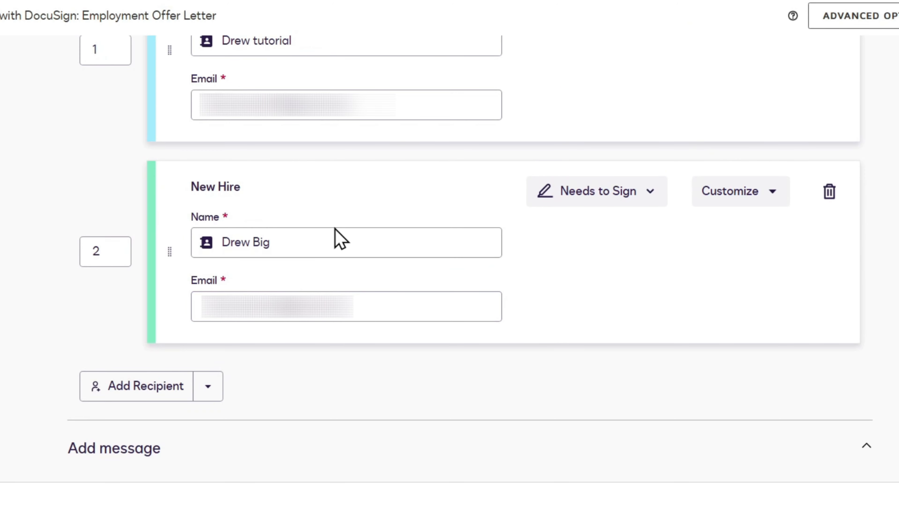
scroll(223, 166, up, 2)
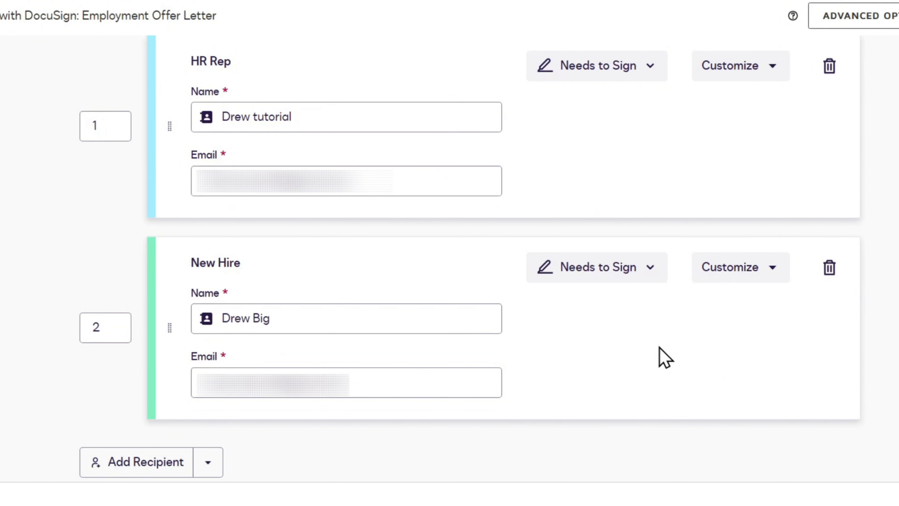
scroll(818, 418, up, 10)
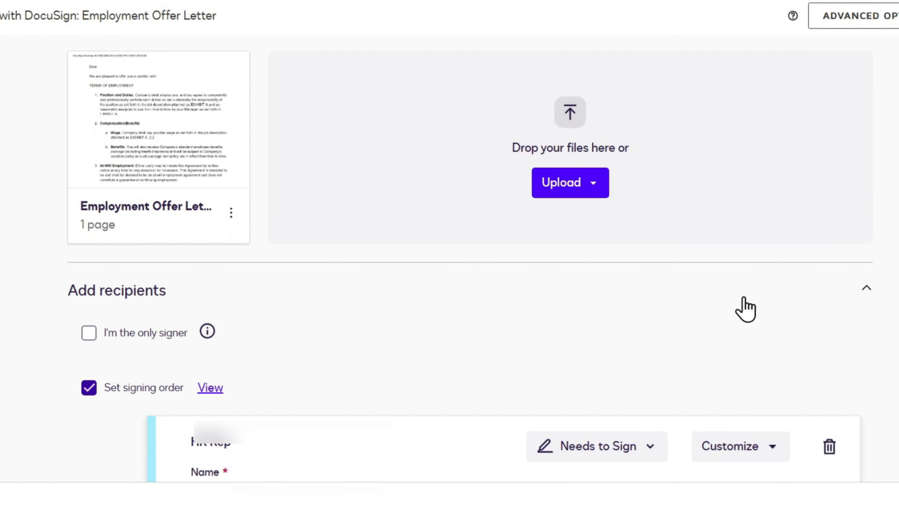
scroll(742, 307, down, 8)
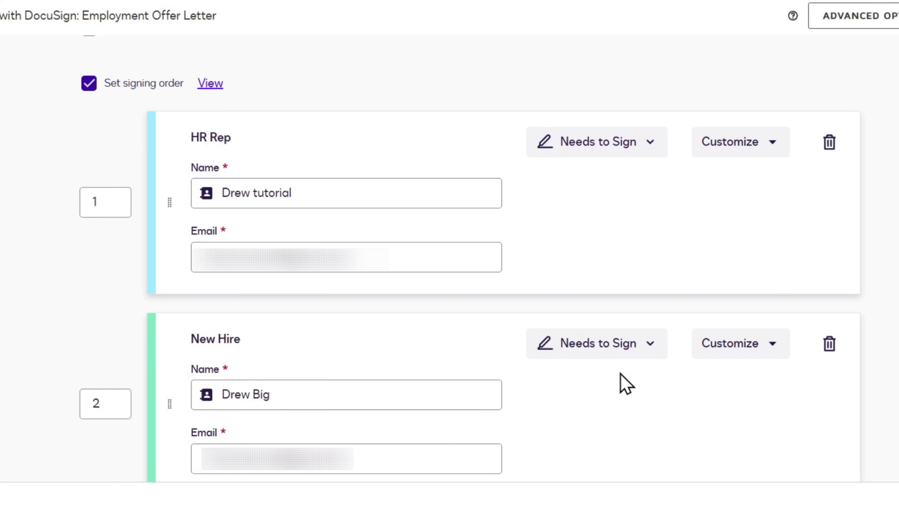
click(650, 148)
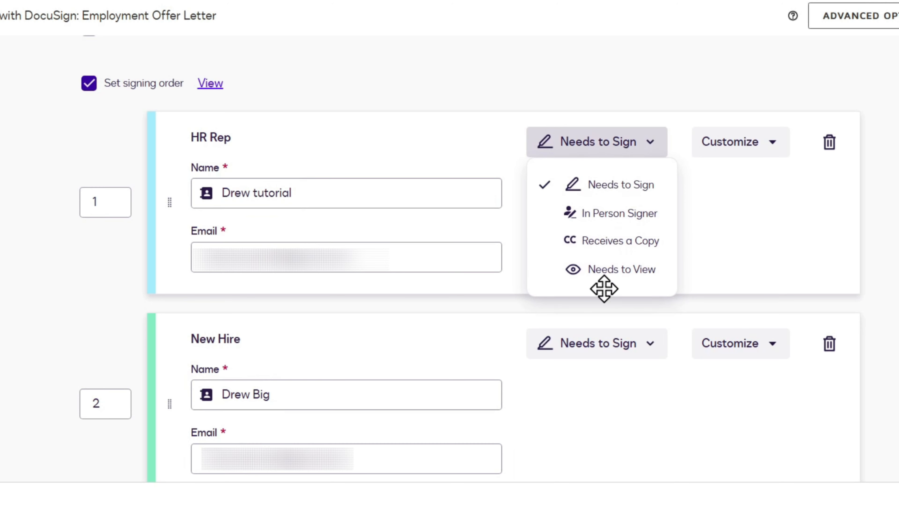
click(713, 261)
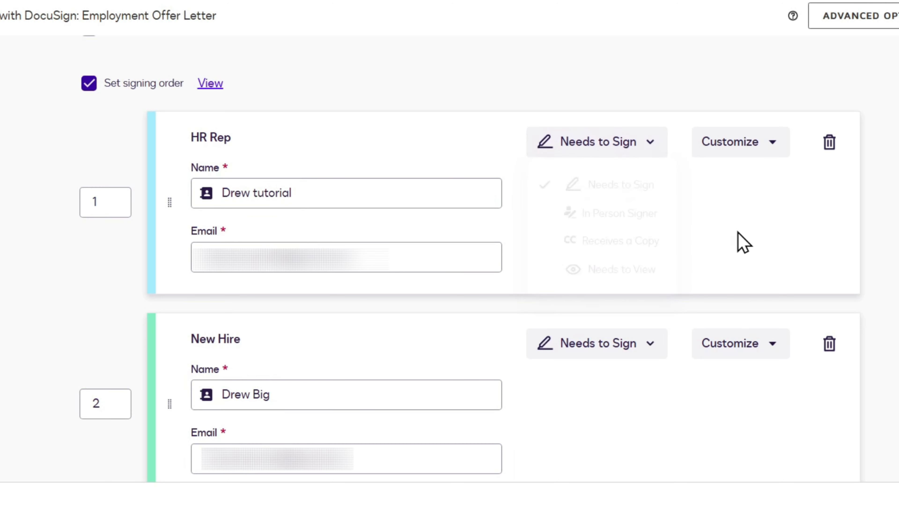
click(772, 148)
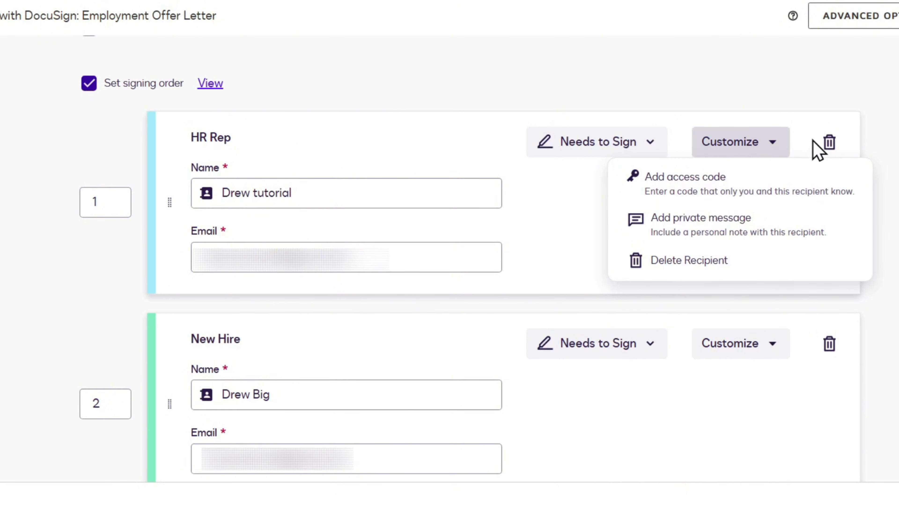
click(801, 76)
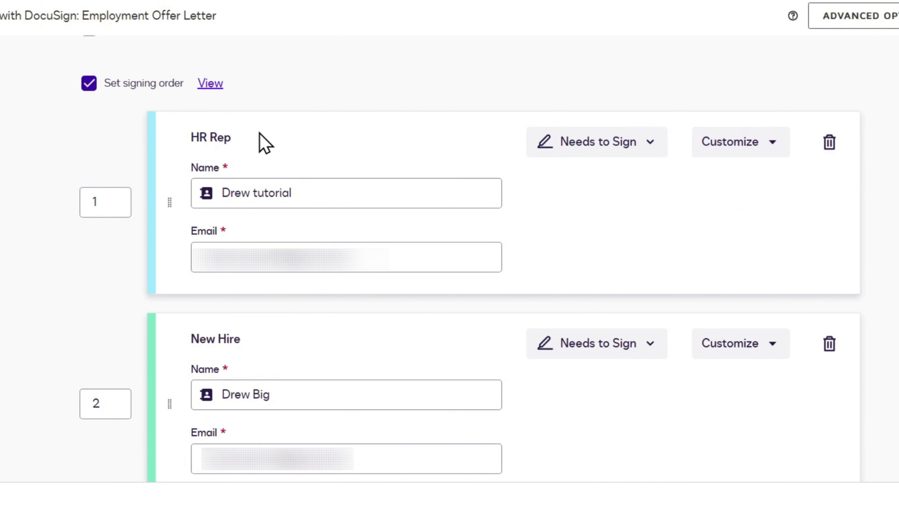
Step: Replace 'Complete with DocuSign:' so the subject reads 'Please sign this Employment Offer Letter'
scroll(307, 223, down, 5)
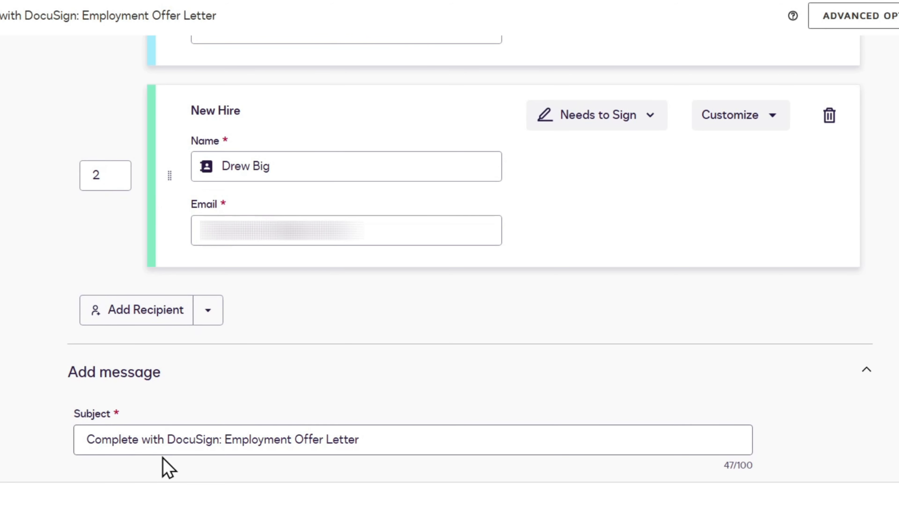
drag(168, 435, 25, 433)
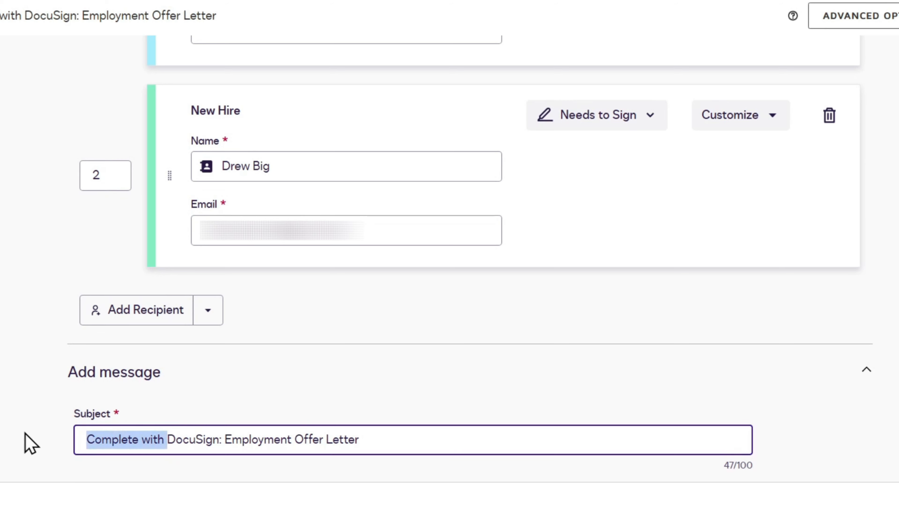
key(BackSpace)
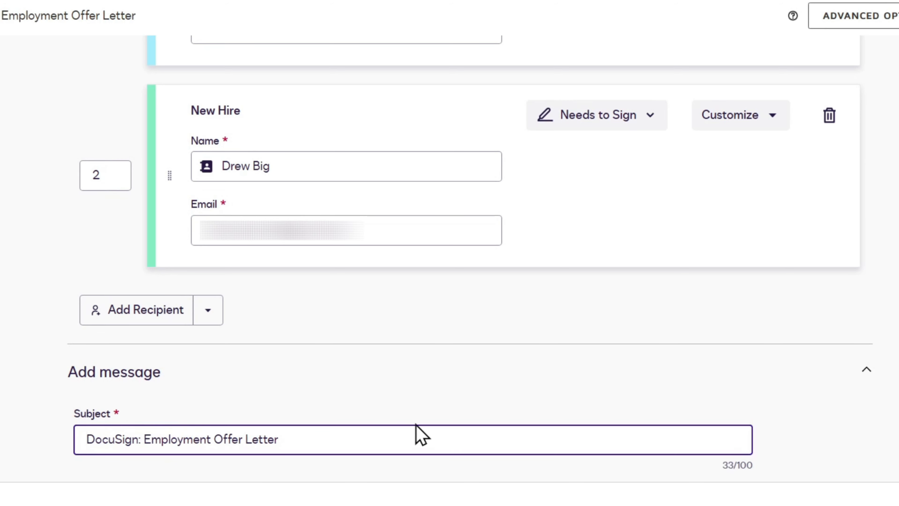
text(Please gi)
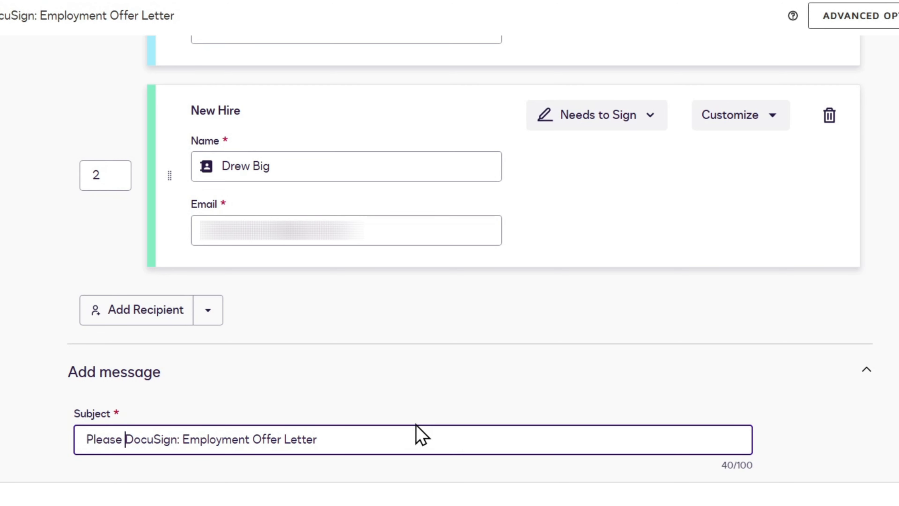
key(BackSpace)
key(BackSpace)
text(sign t)
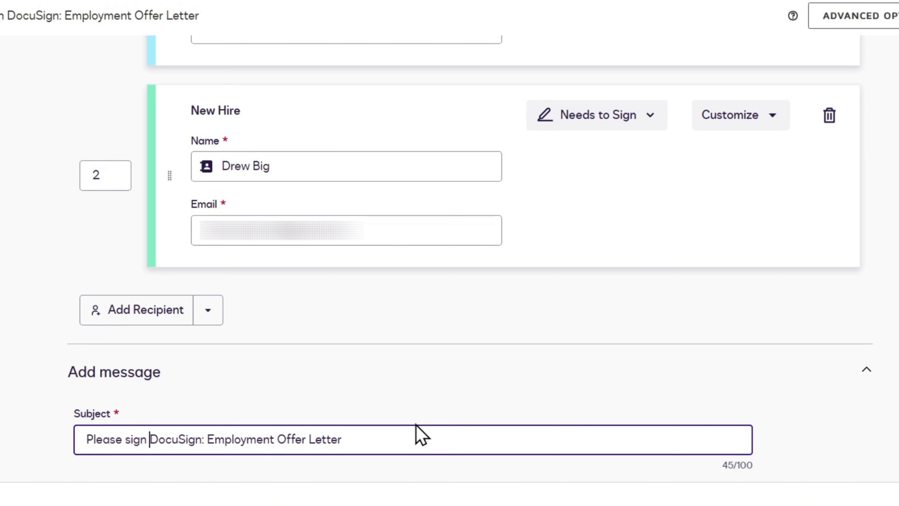
text(his)
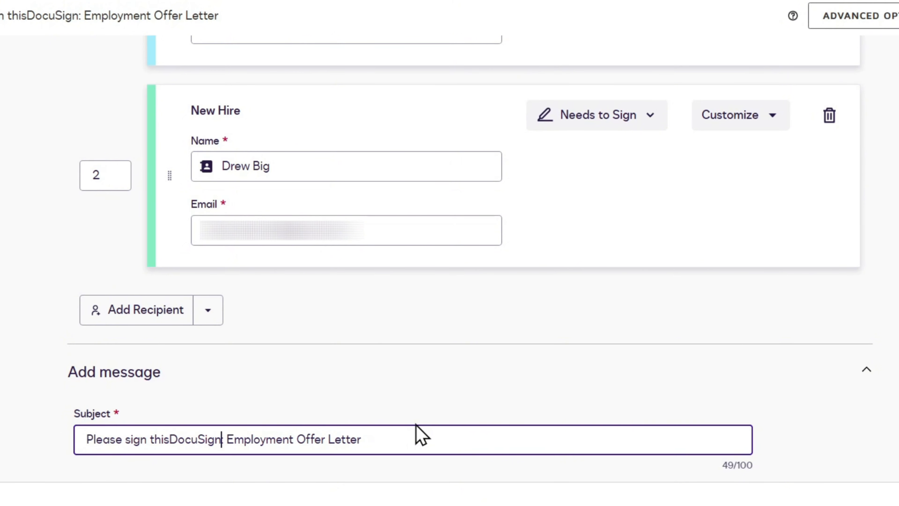
key(BackSpace)
key(BackSpace)
key(BackSpace)
key(BackSpace)
key(BackSpace)
key(BackSpace)
key(BackSpace)
key(BackSpace)
key(BackSpace)
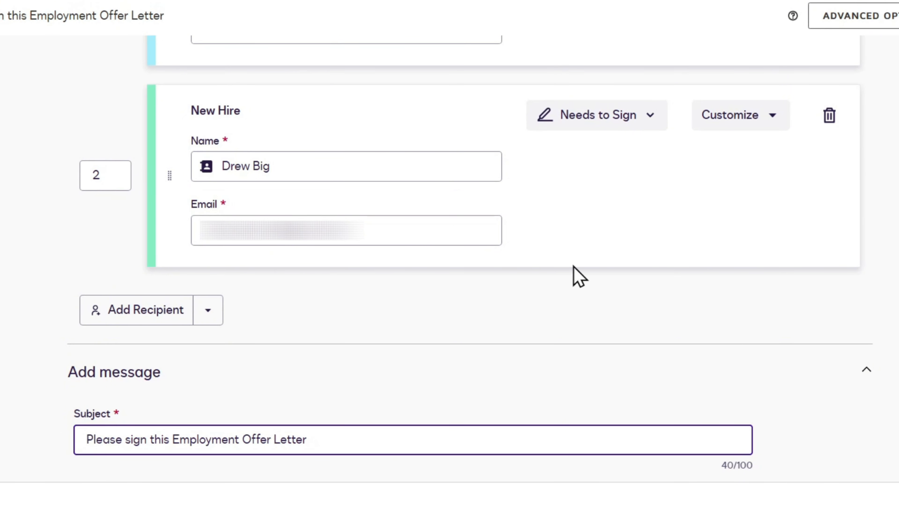
scroll(588, 337, down, 5)
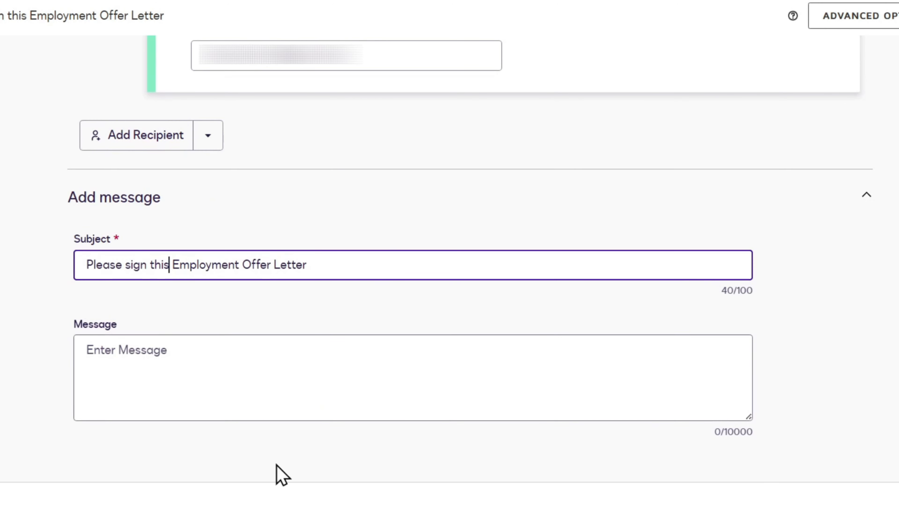
drag(372, 265, 14, 269)
key(ctrl+c)
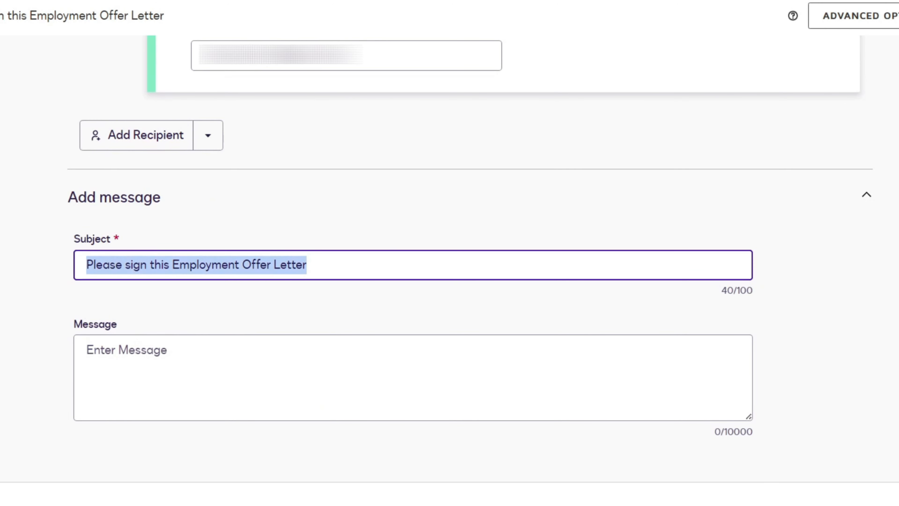
Step: Write a message with a greeting, 'Please sign this Employment Offer Letter', and 'Thank You'
click(133, 363)
text(Hi Drew,)
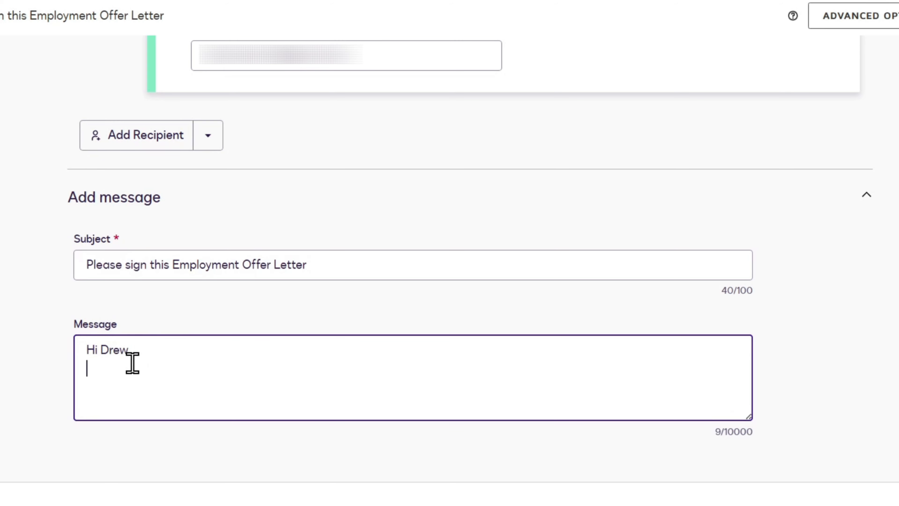
key(ctrl+v)
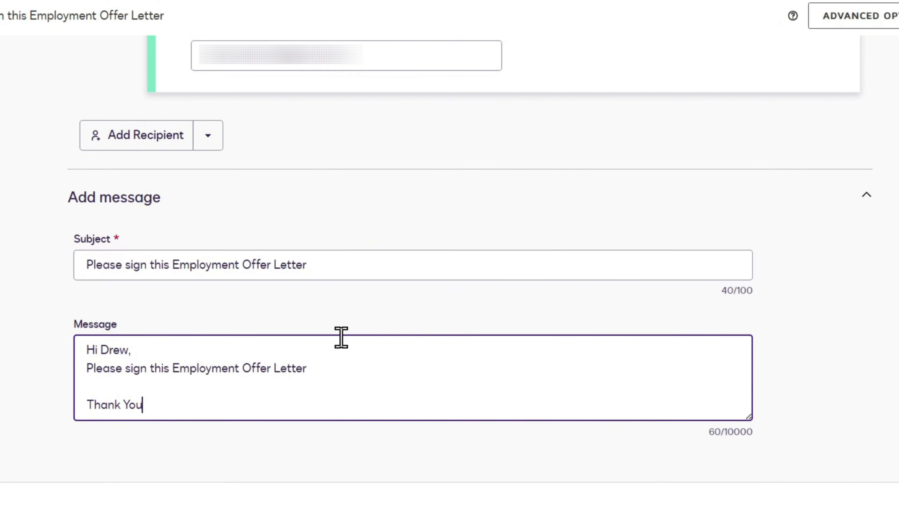
scroll(749, 341, up, 5)
scroll(894, 321, up, 5)
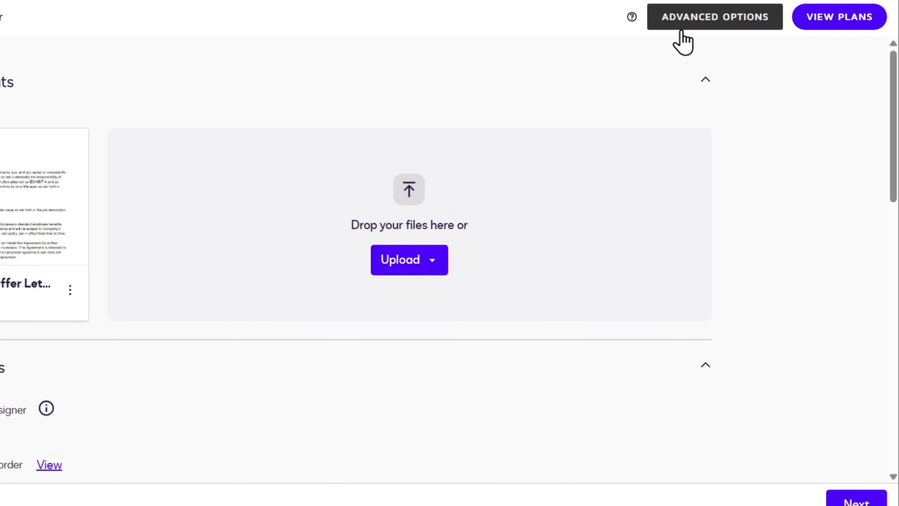
Step: Review the Reminders, Expiration and Comments advanced options, then return to the envelope
click(705, 29)
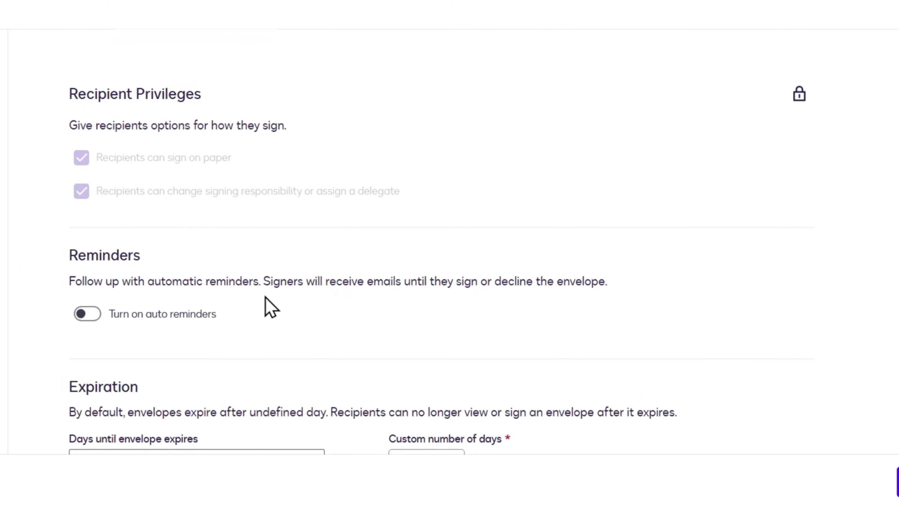
scroll(646, 199, down, 4)
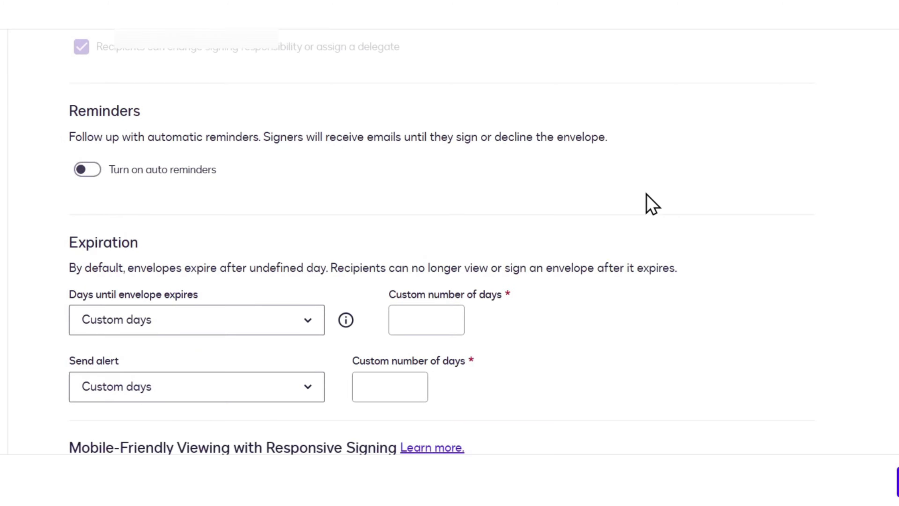
scroll(651, 204, down, 4)
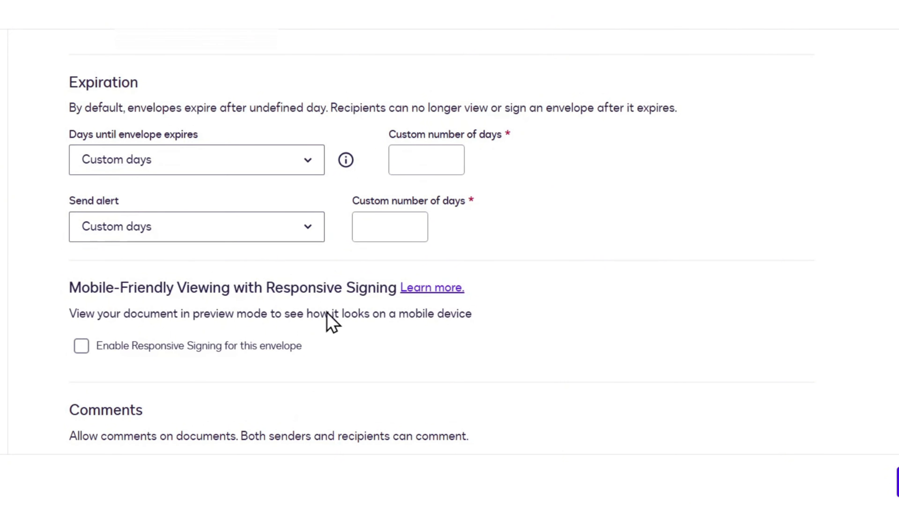
scroll(308, 325, down, 5)
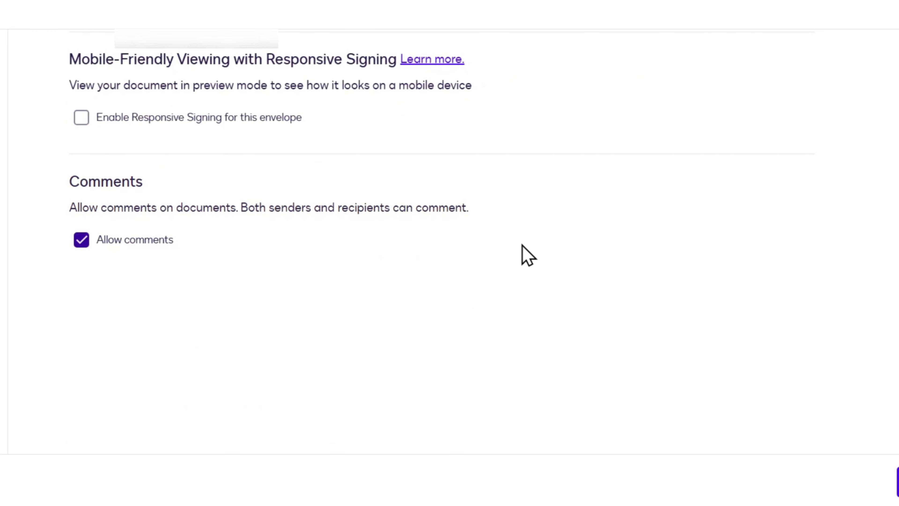
scroll(740, 252, up, 5)
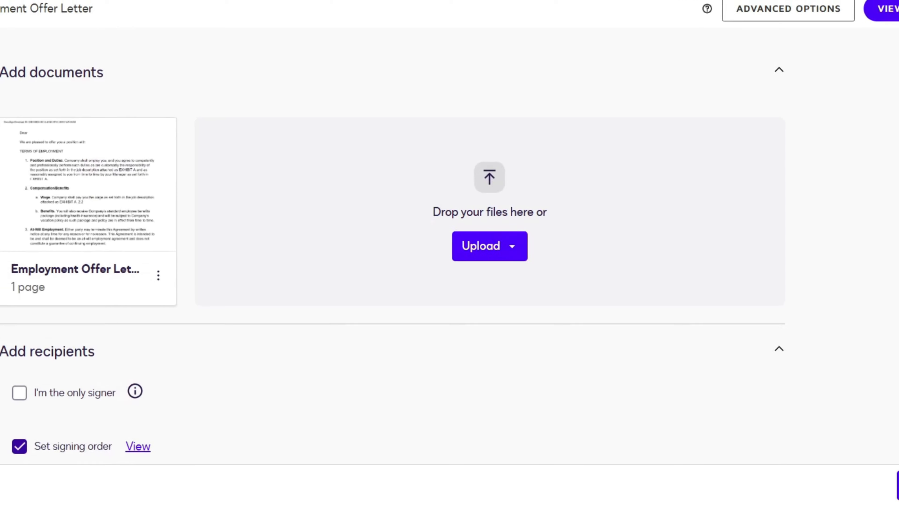
scroll(751, 283, down, 8)
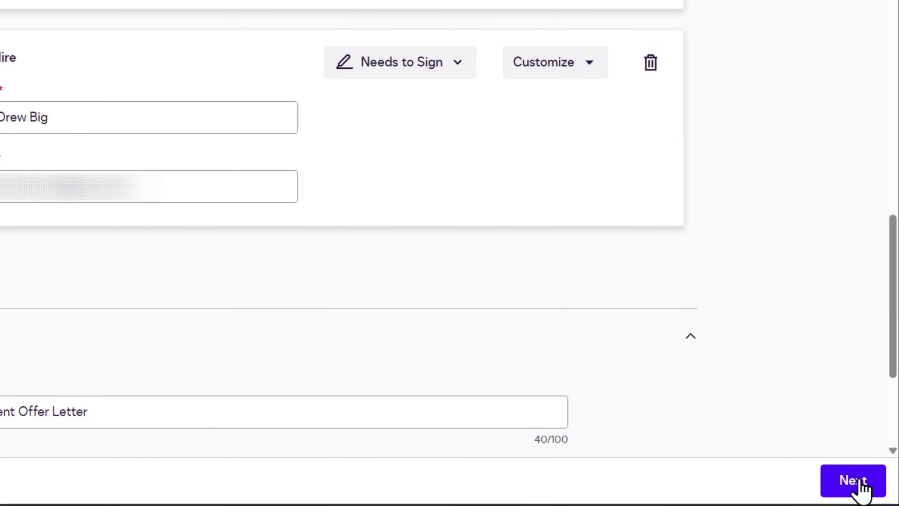
click(853, 480)
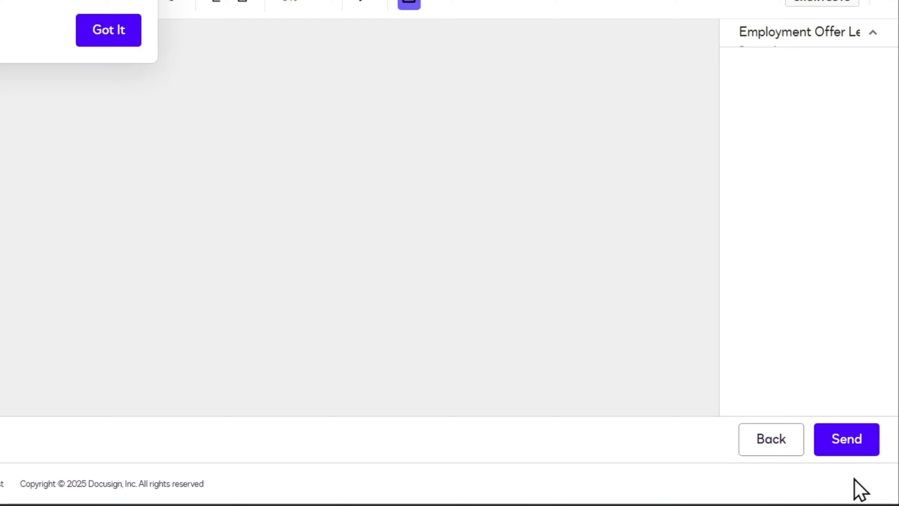
scroll(428, 230, down, 5)
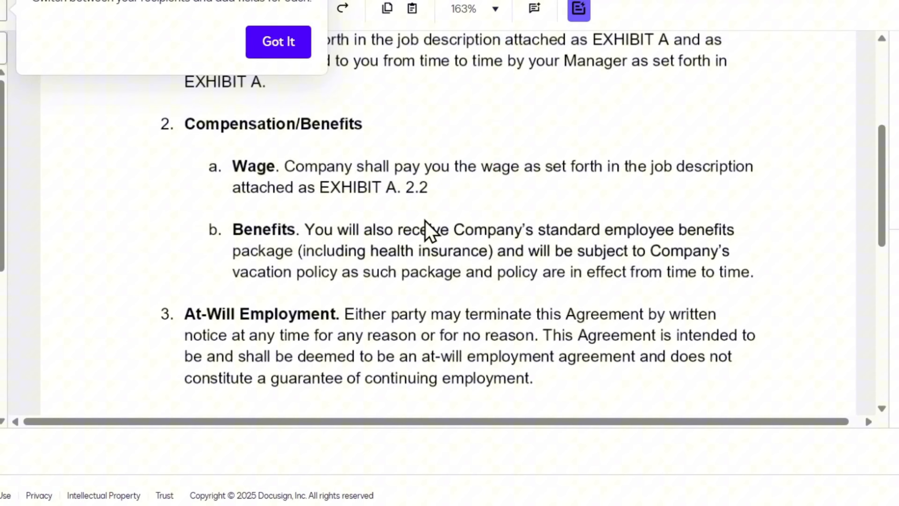
scroll(428, 230, down, 10)
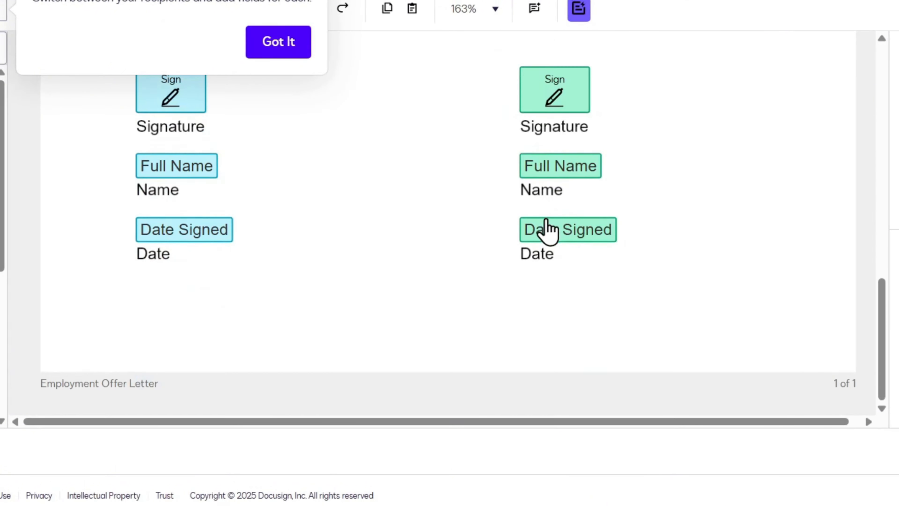
scroll(751, 120, up, 10)
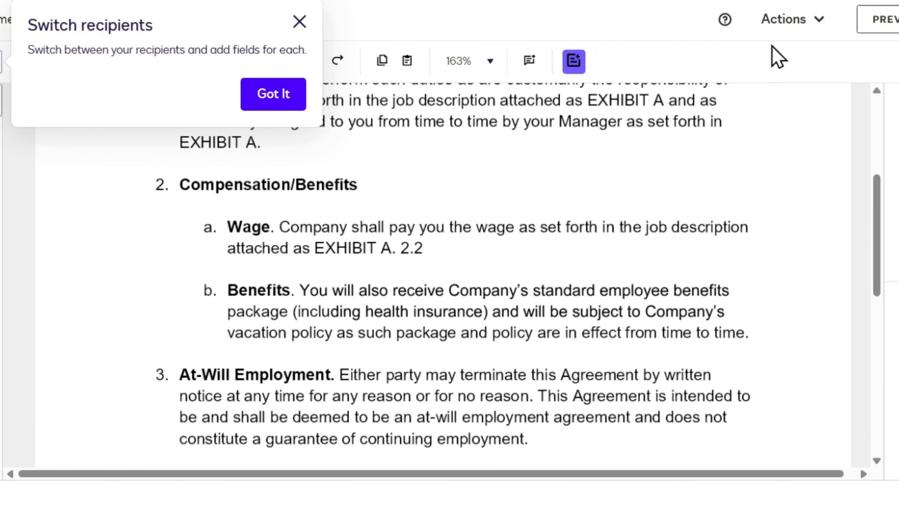
click(818, 21)
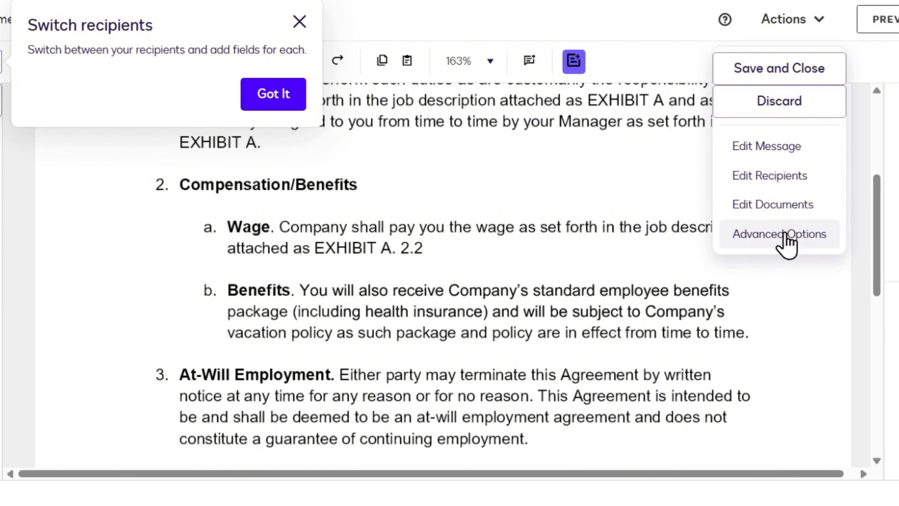
click(891, 367)
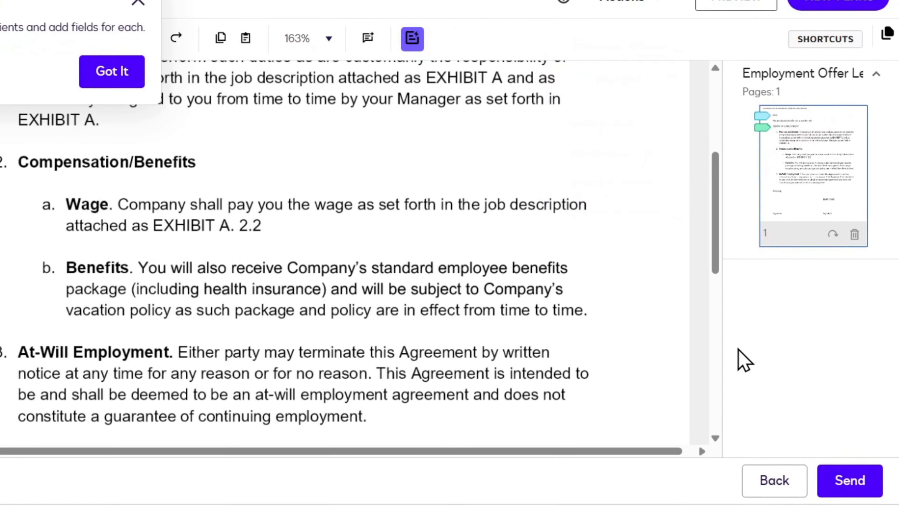
scroll(481, 240, down, 15)
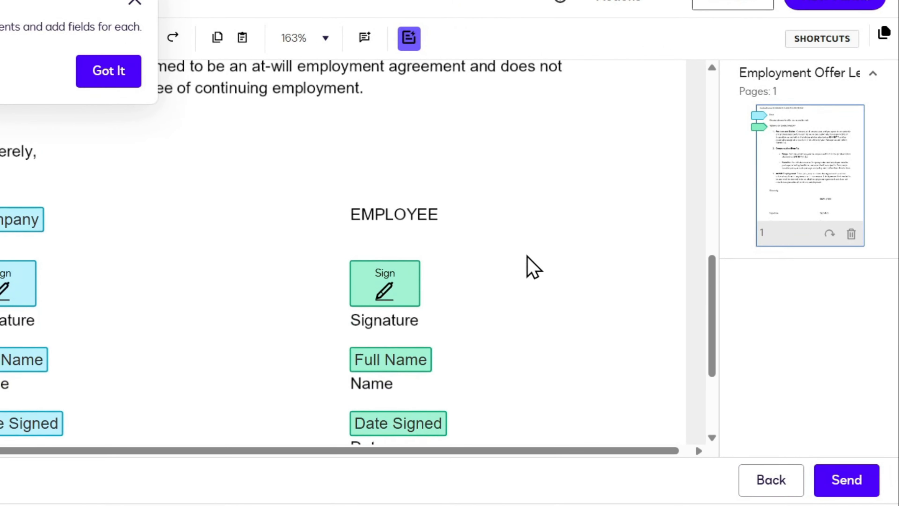
Step: Send the offer letter envelope and switch back to the DocuSign home dashboard
click(850, 486)
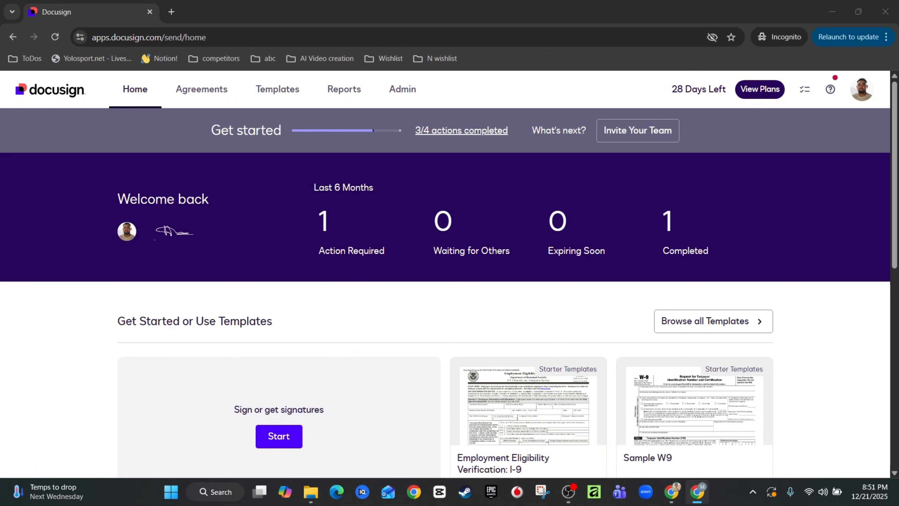
key(alt+Tab)
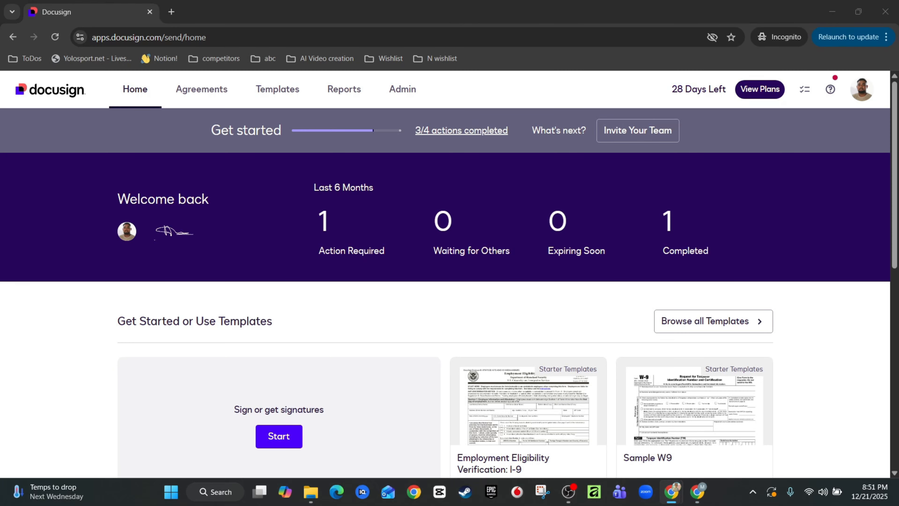
Step: Bring the Gmail window forward and maximize it to read the received offer letter e-mail
drag(898, 76, 353, 69)
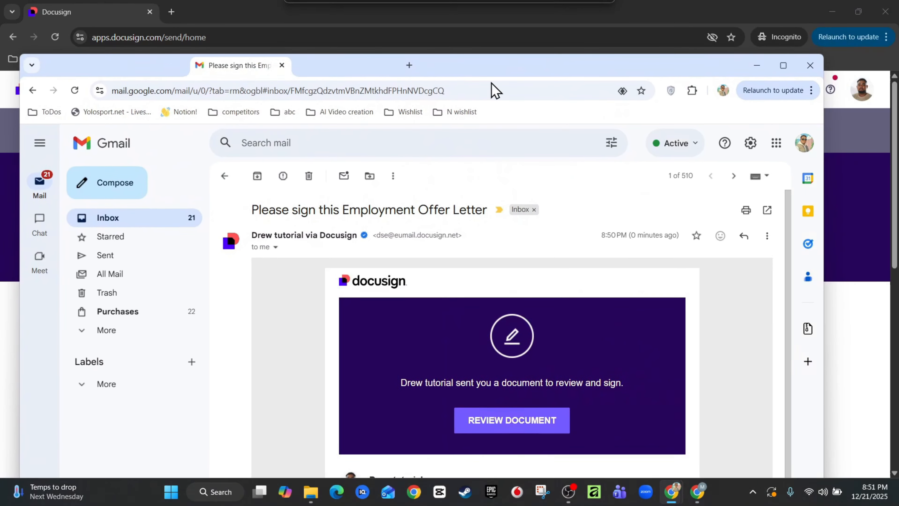
click(784, 65)
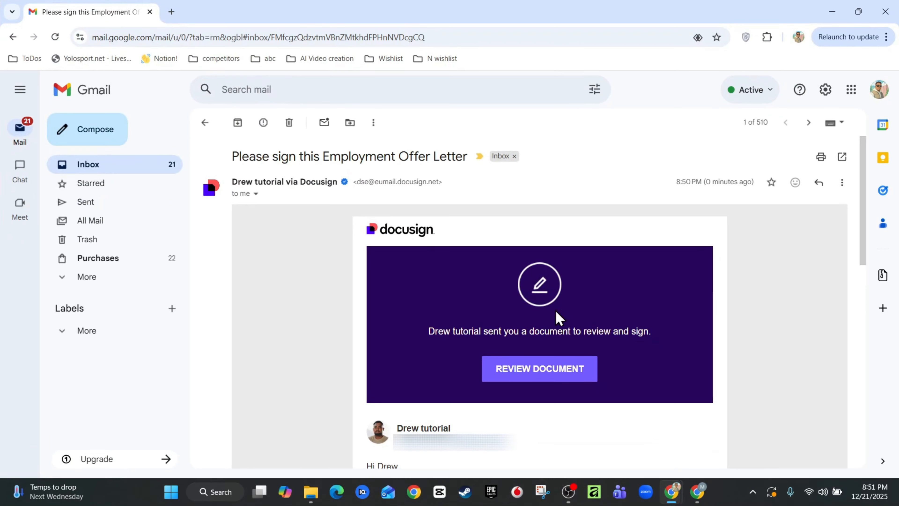
scroll(531, 291, down, 8)
scroll(523, 311, up, 8)
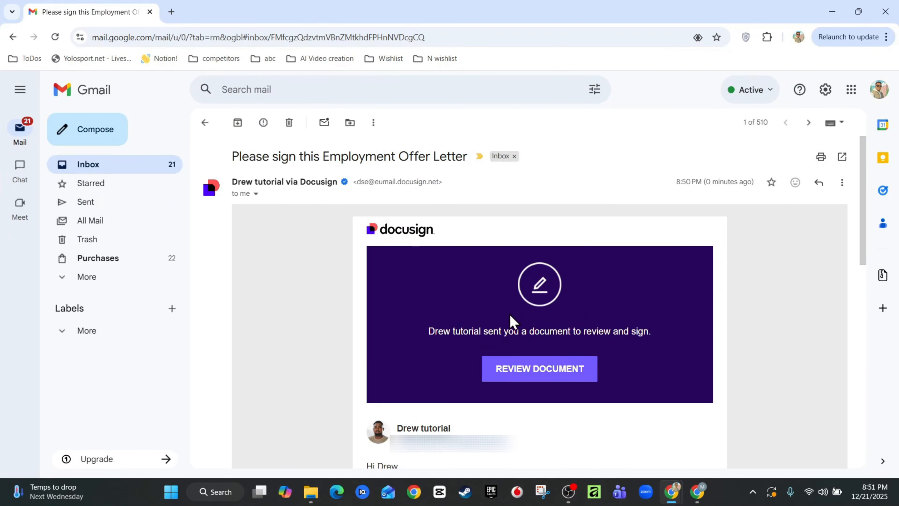